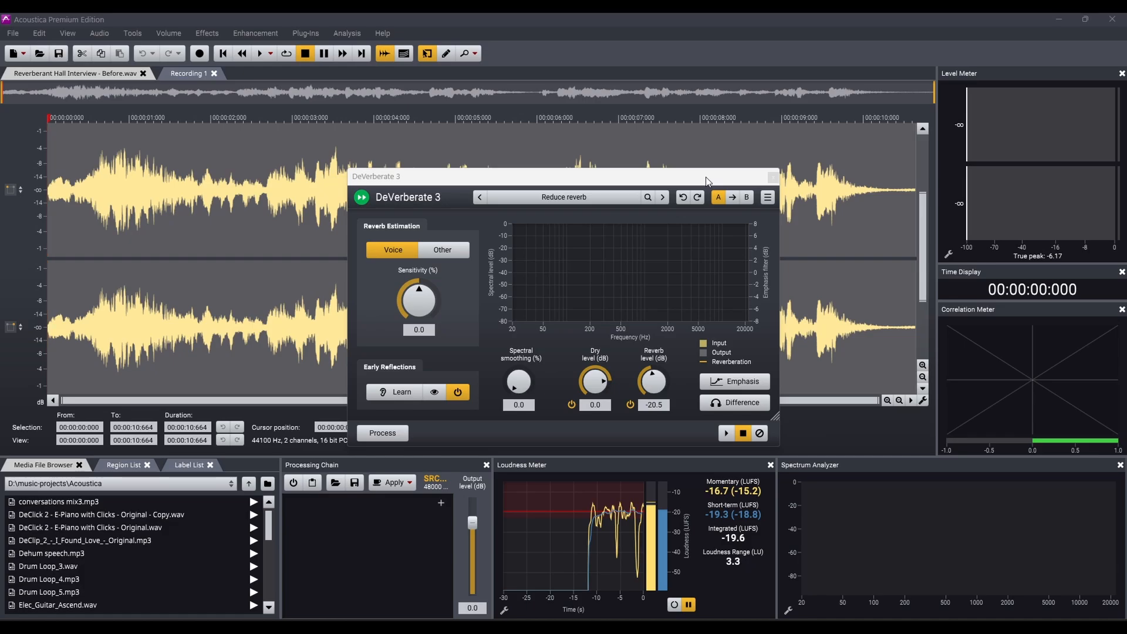
Close the DeVerberate 3 dialog and play a portion of the unprocessed interview recording.
left_click(773, 177)
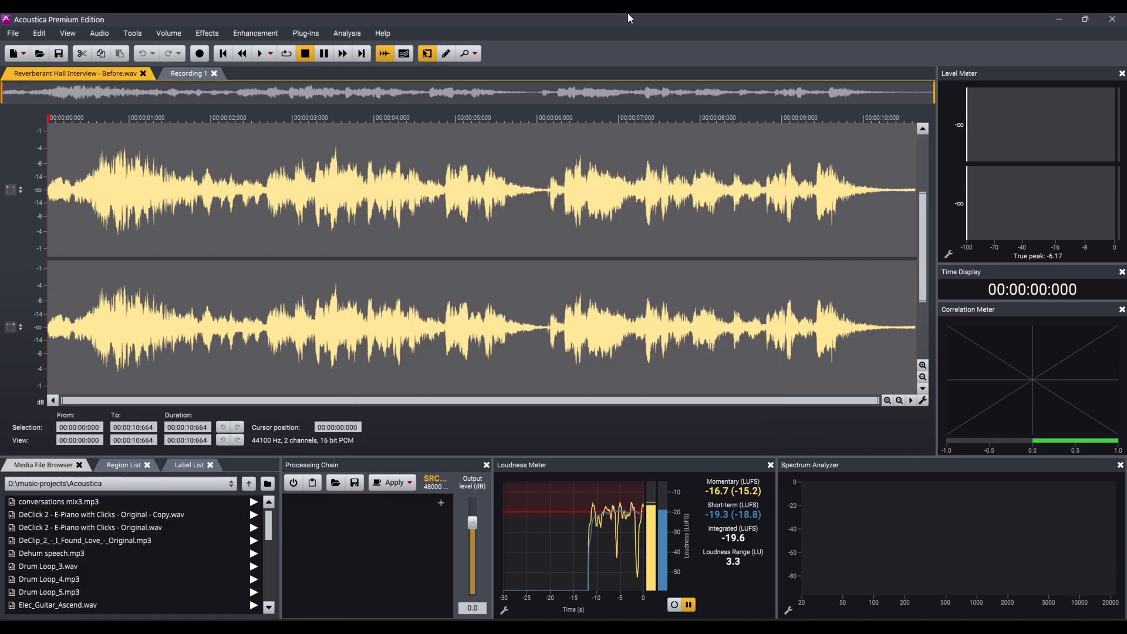
key("space")
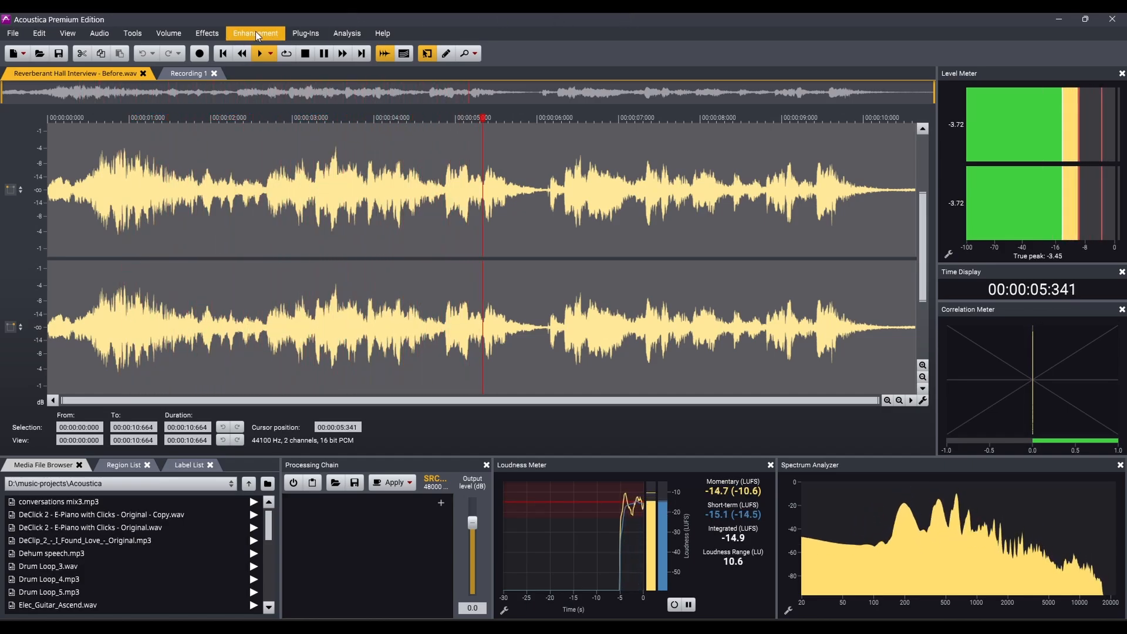
key("space")
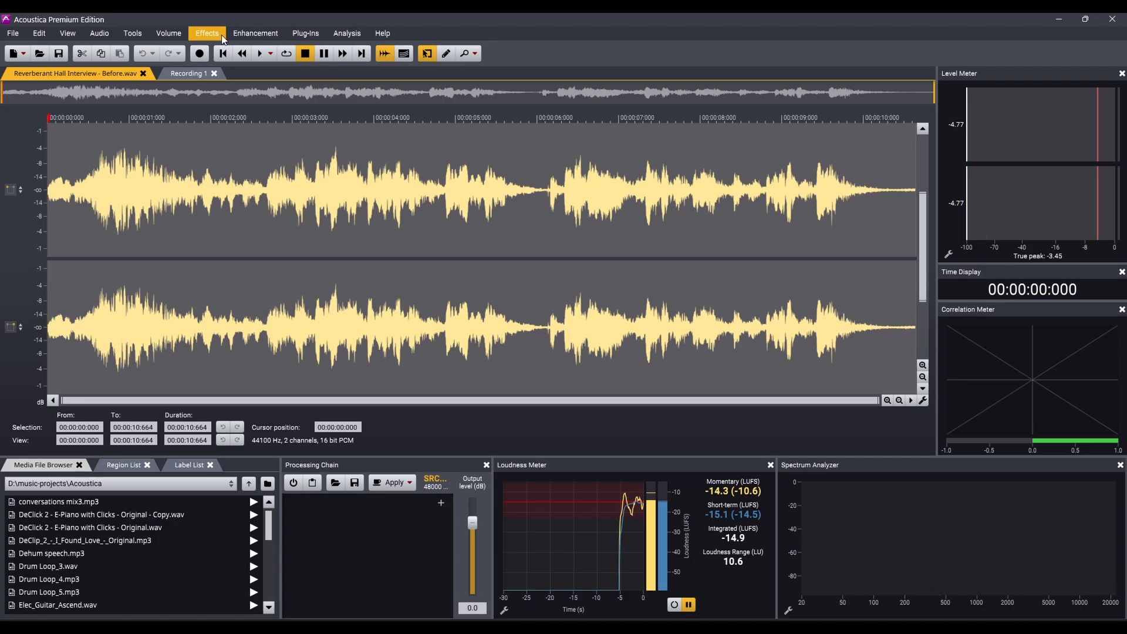
Open the DeVerberate 3 effect and view the Other reverb estimation settings before returning to Voice.
left_click(241, 34)
left_click(248, 247)
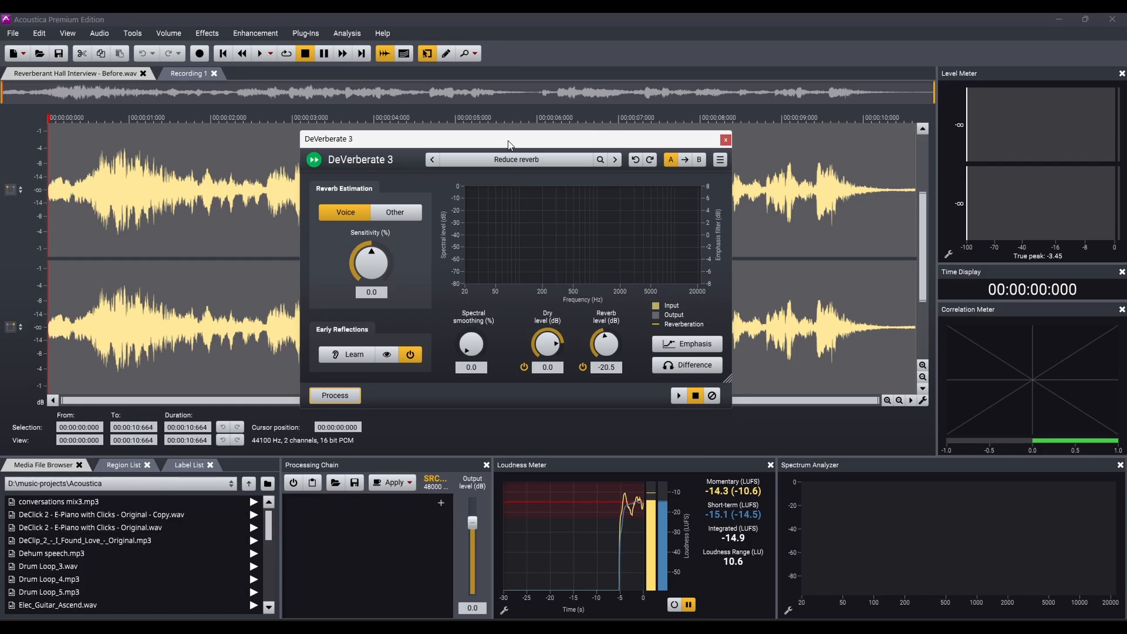
left_click_drag(504, 134, 484, 116)
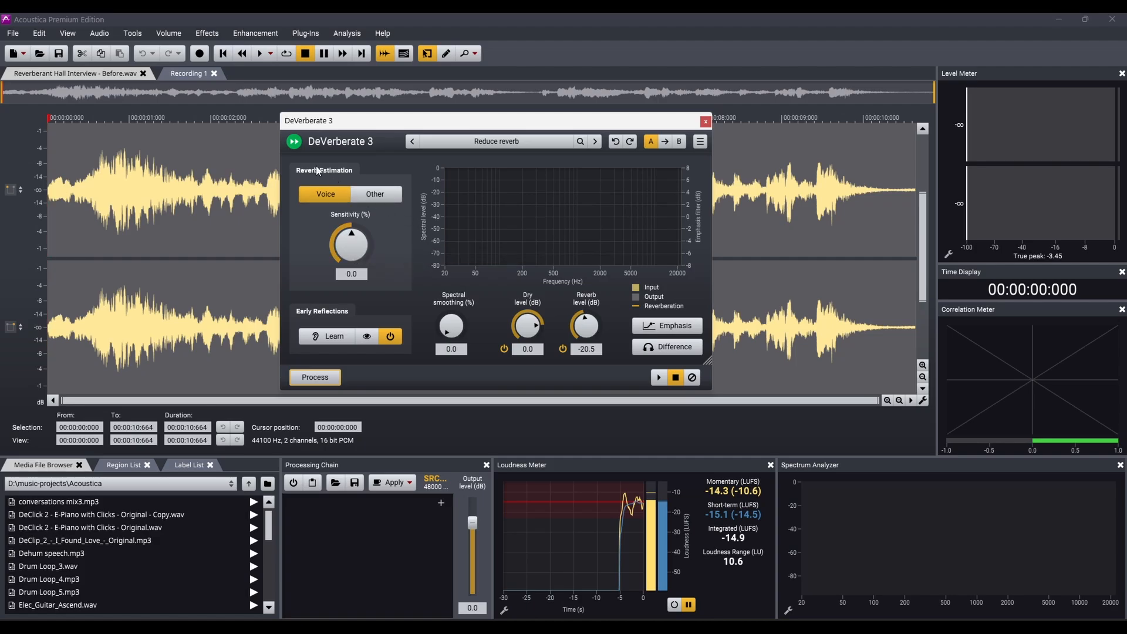
left_click(374, 198)
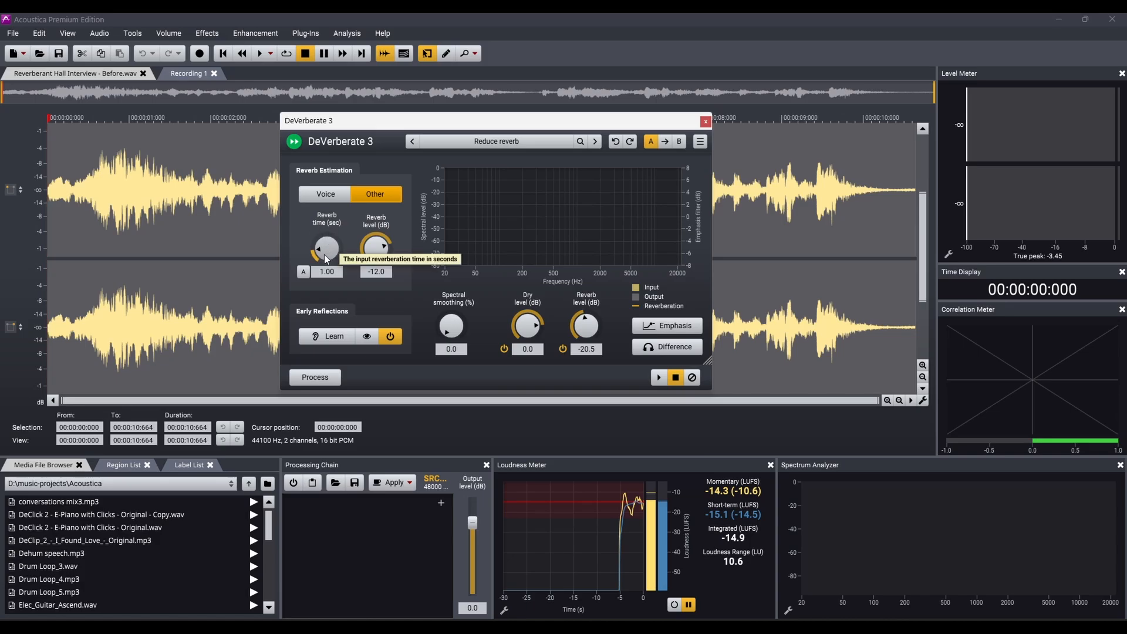
left_click(329, 192)
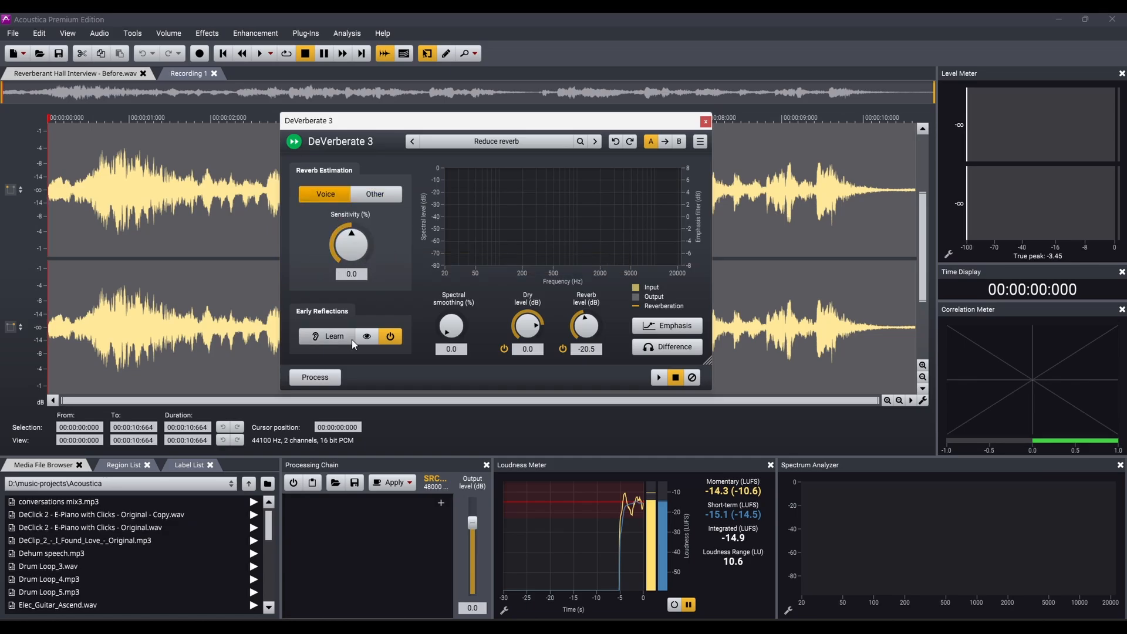
Preview the Reduce reverb preset on the recording and bypass it briefly to compare with the original audio.
left_click(659, 378)
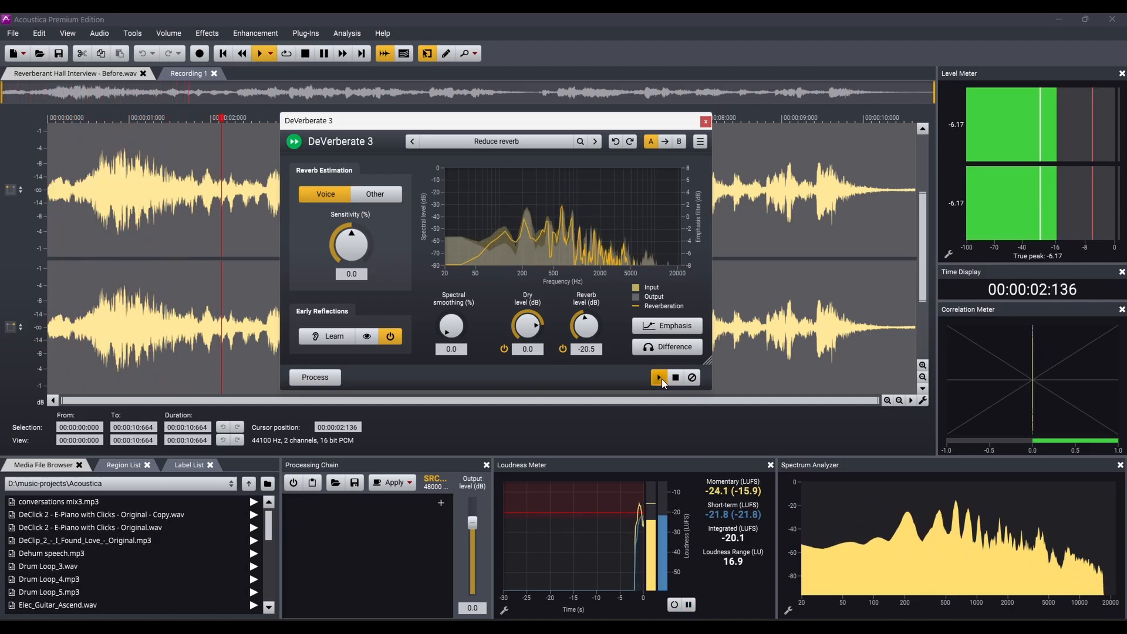
left_click(691, 378)
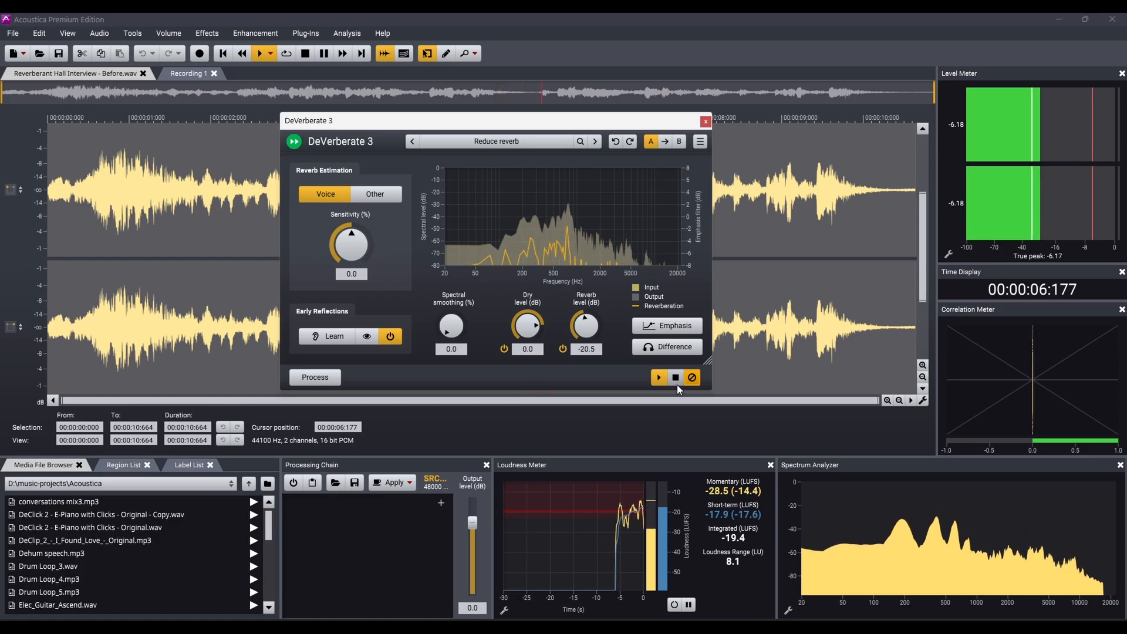
left_click(690, 379)
left_click(660, 379)
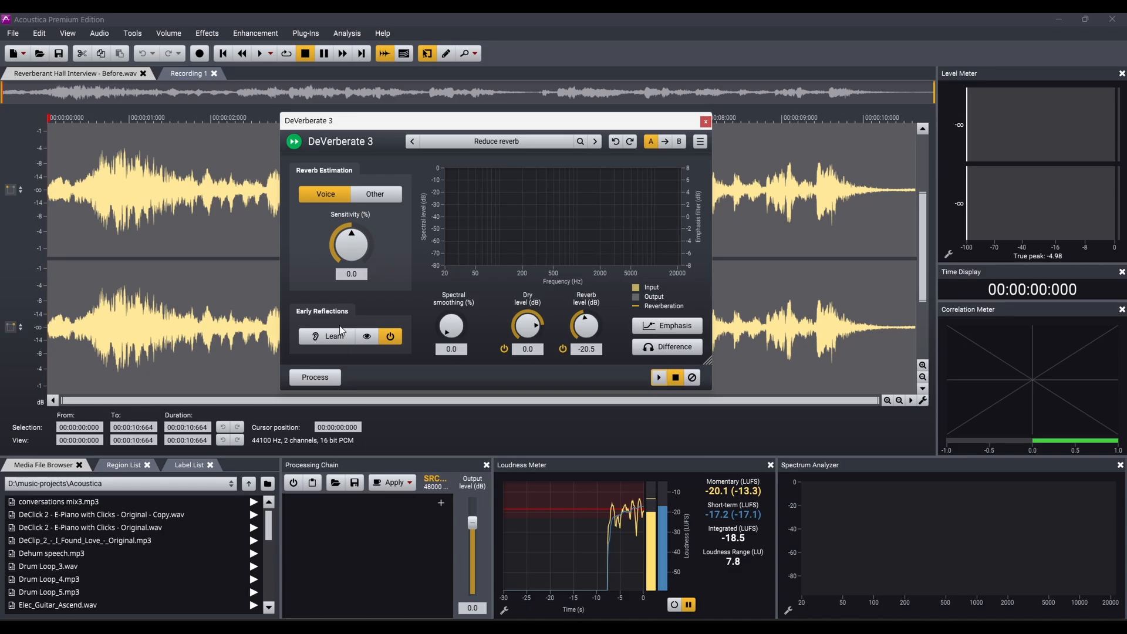
Learn the early reflections from the recording during playback and preview the result.
left_click(320, 329)
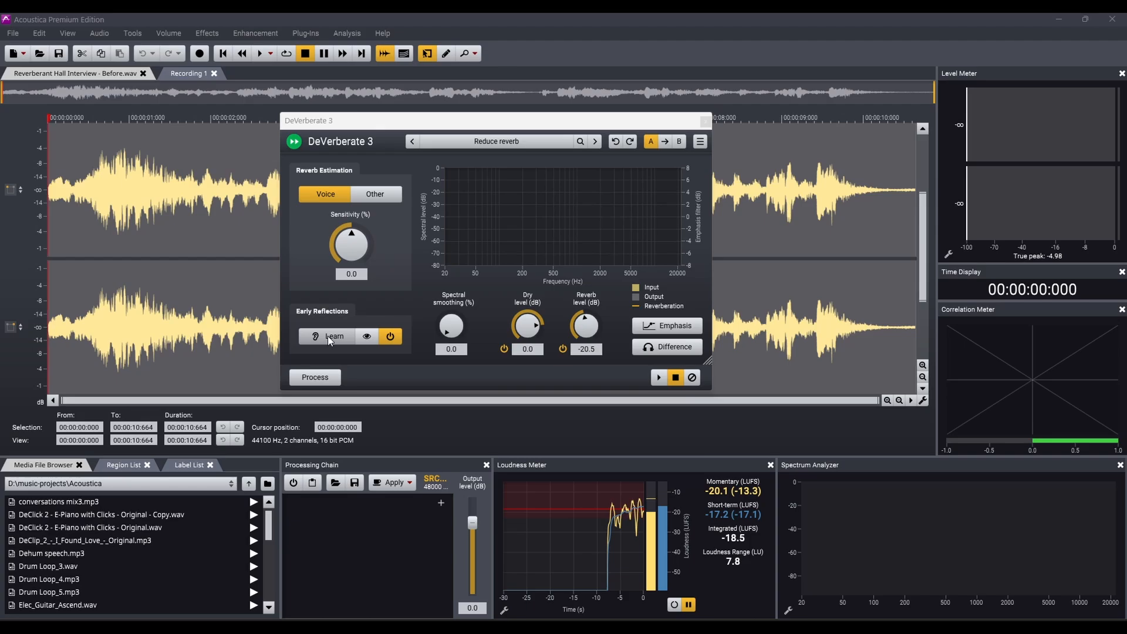
left_click(336, 341)
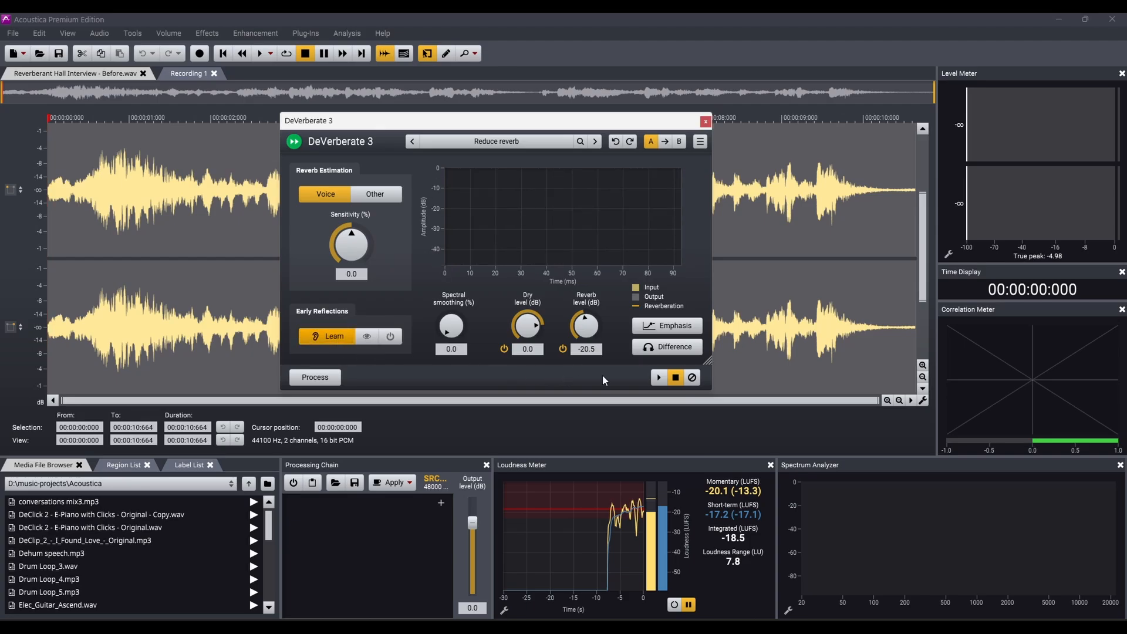
left_click(659, 377)
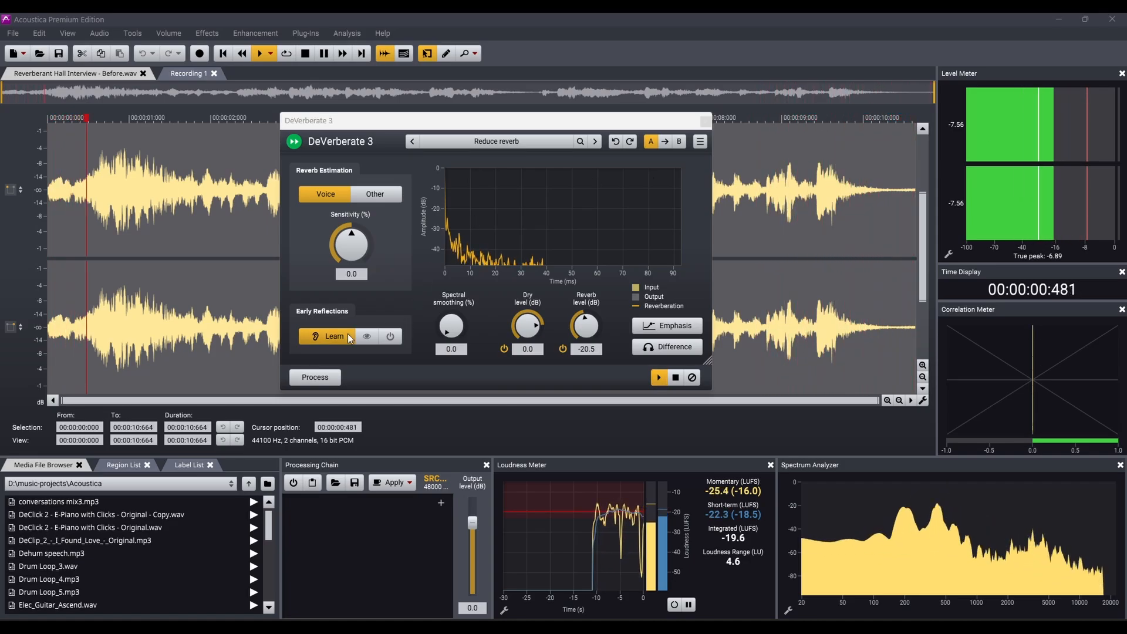
left_click(333, 338)
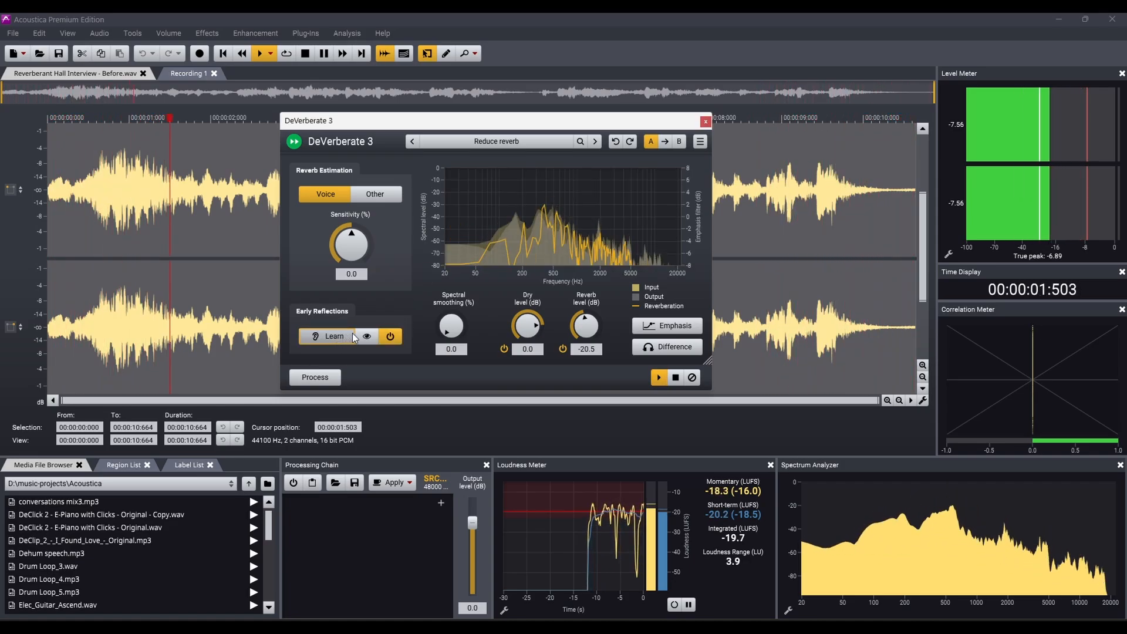
left_click(664, 377)
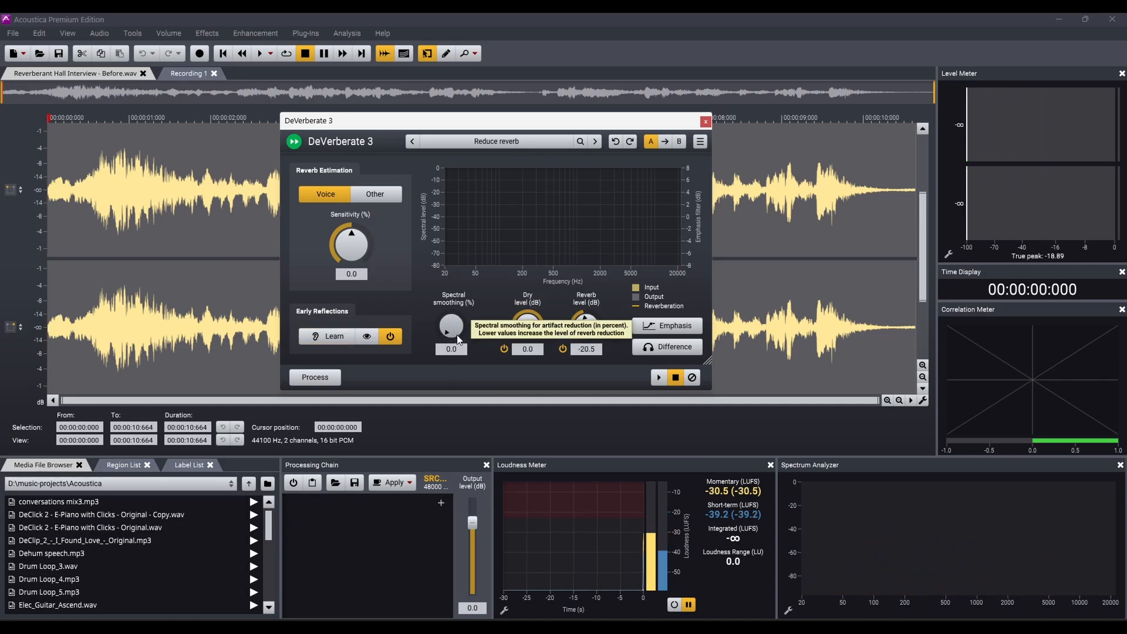
Audition spectral smoothing at 55.6 % and 0 % during preview, and set it to 8.4 %.
left_click_drag(458, 339, 483, 271)
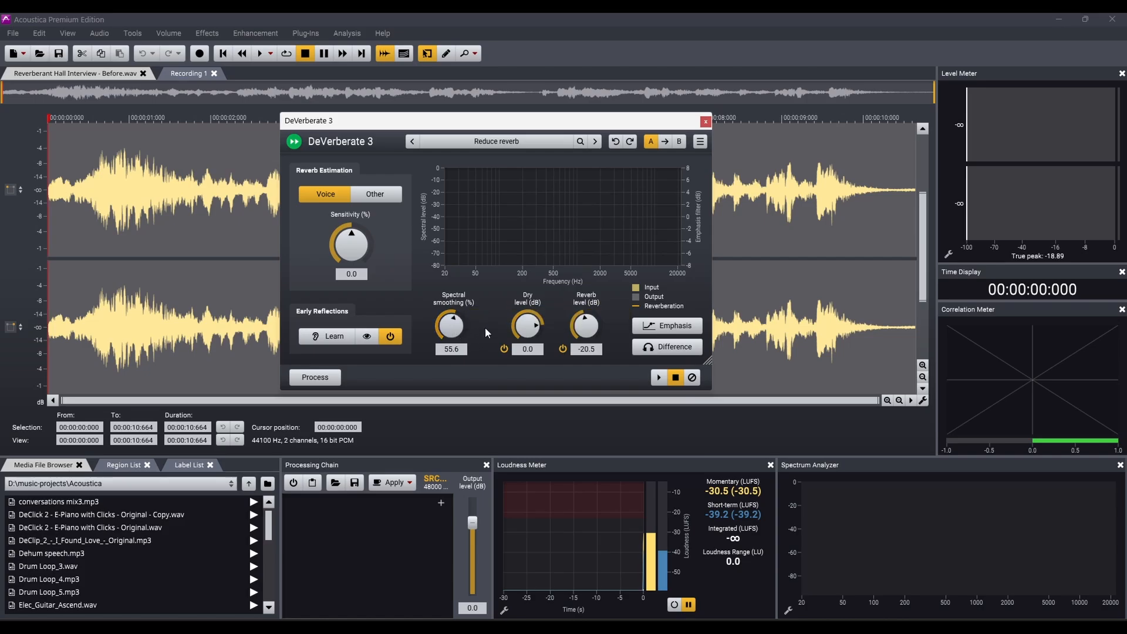
key("space")
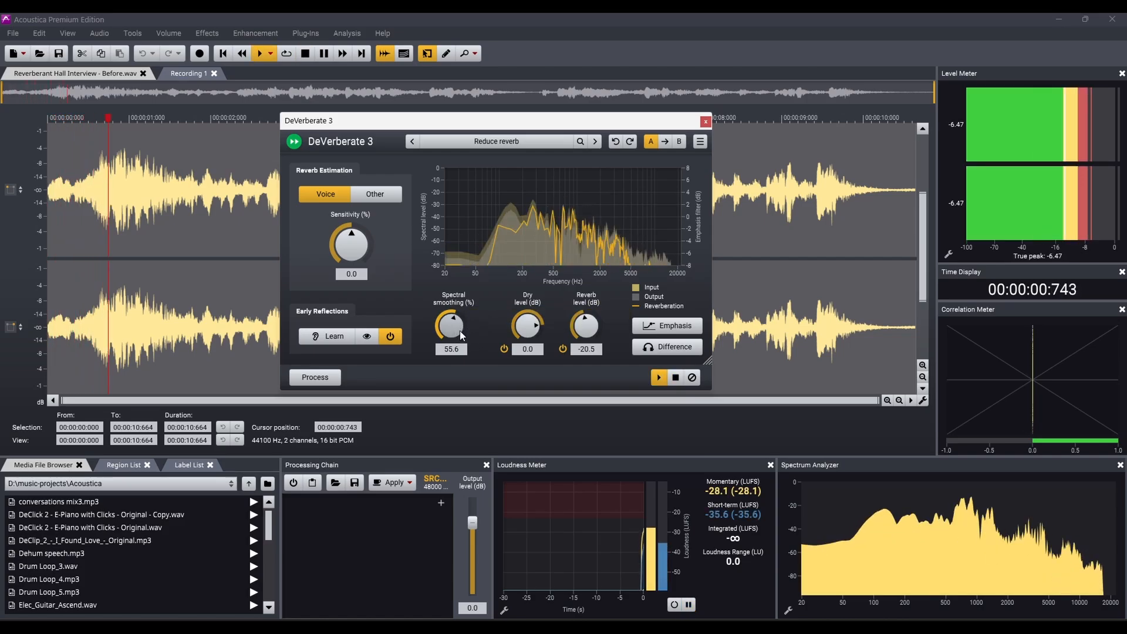
left_click_drag(460, 330, 450, 402)
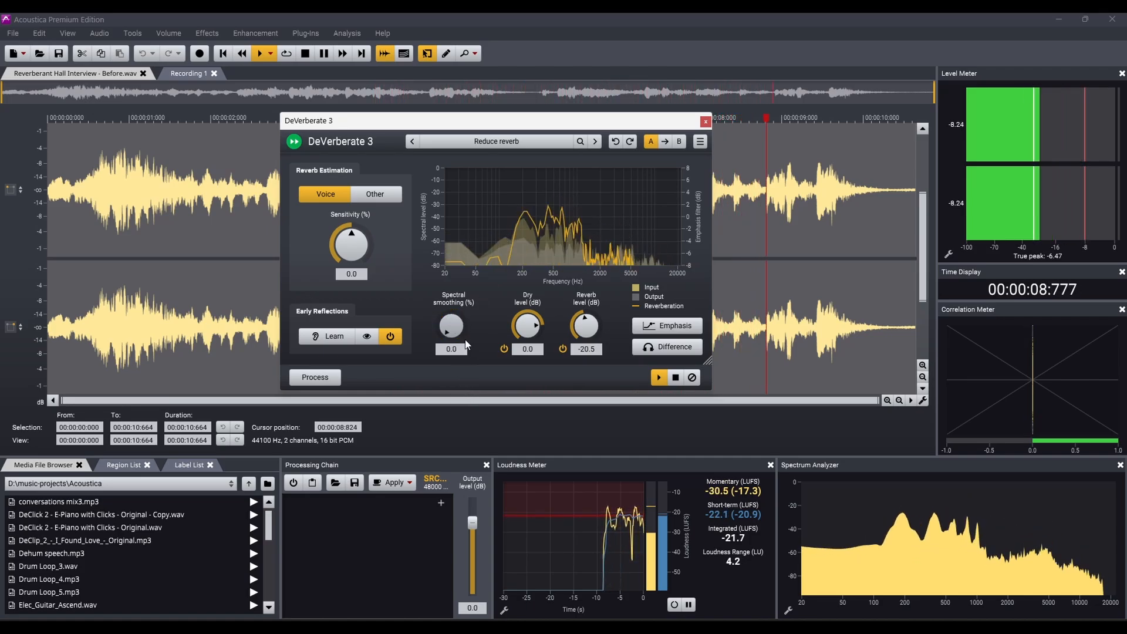
left_click_drag(463, 321, 464, 320)
key("space")
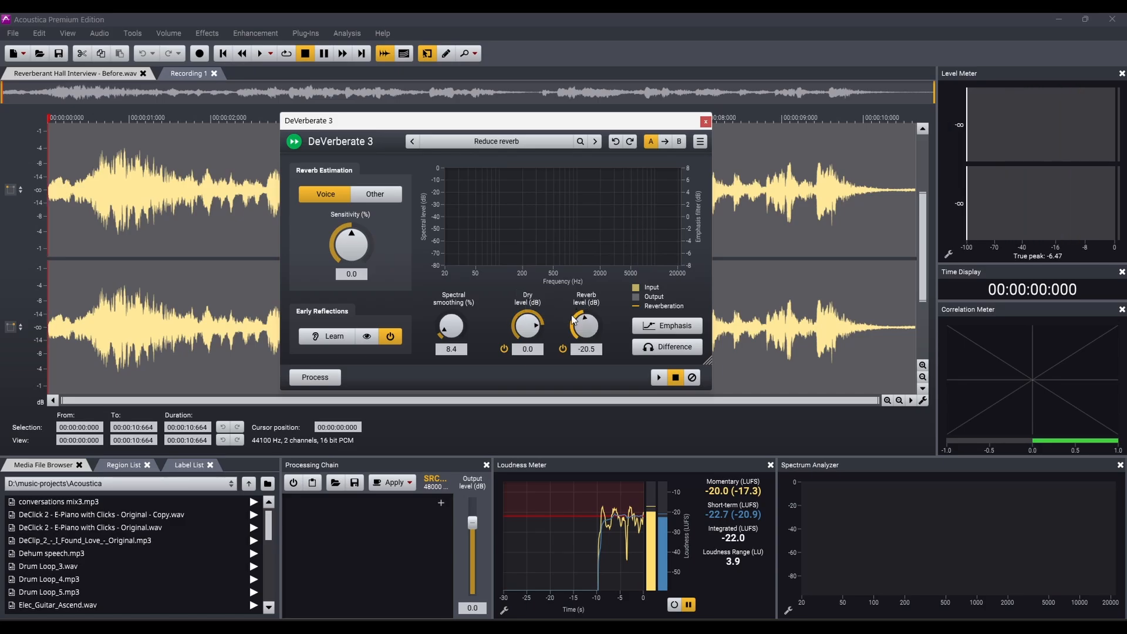
Preview the estimated reverb alone by disabling the dry level, and re-enable the dry level.
left_click(504, 349)
key("space")
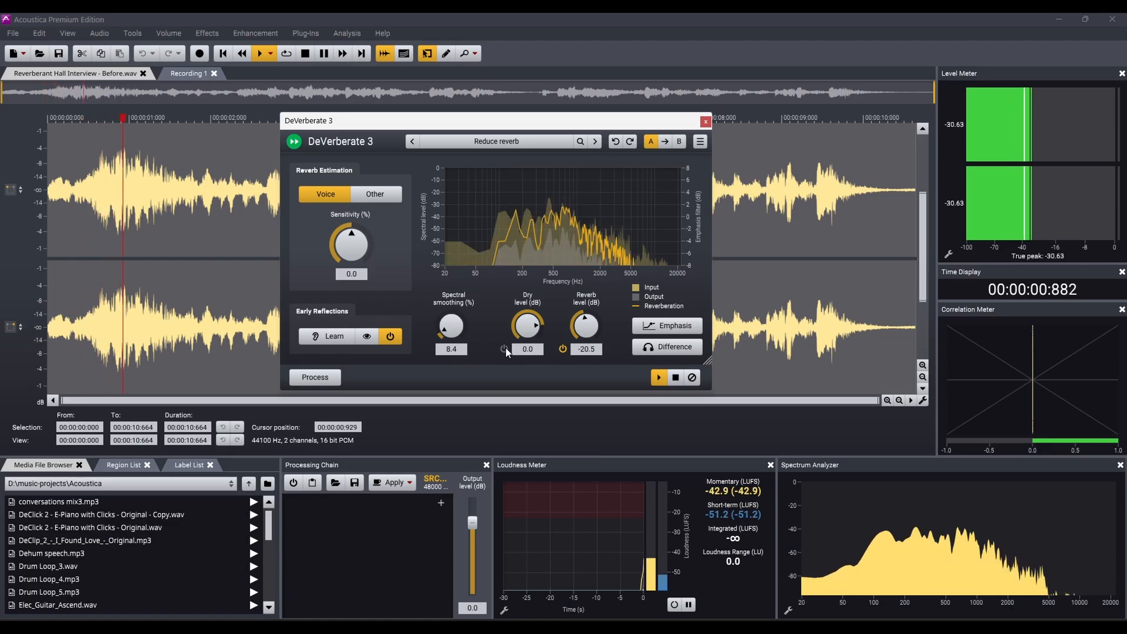
left_click(504, 349)
key("space")
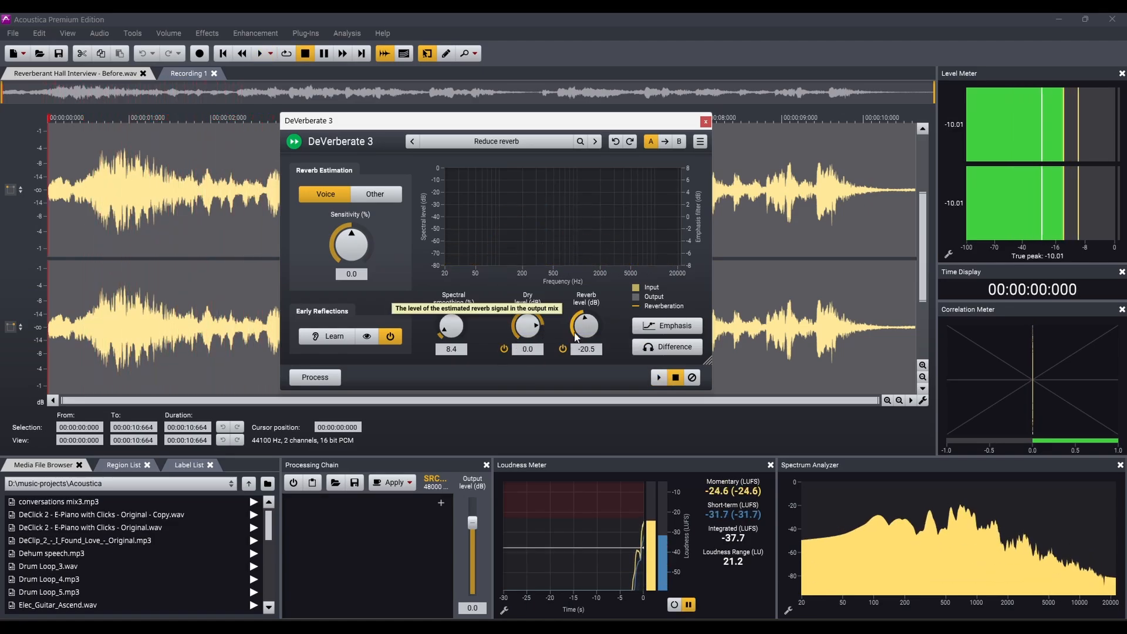
Preview the dry signal alone by disabling the reverb level, and re-enable the reverb level.
left_click(563, 350)
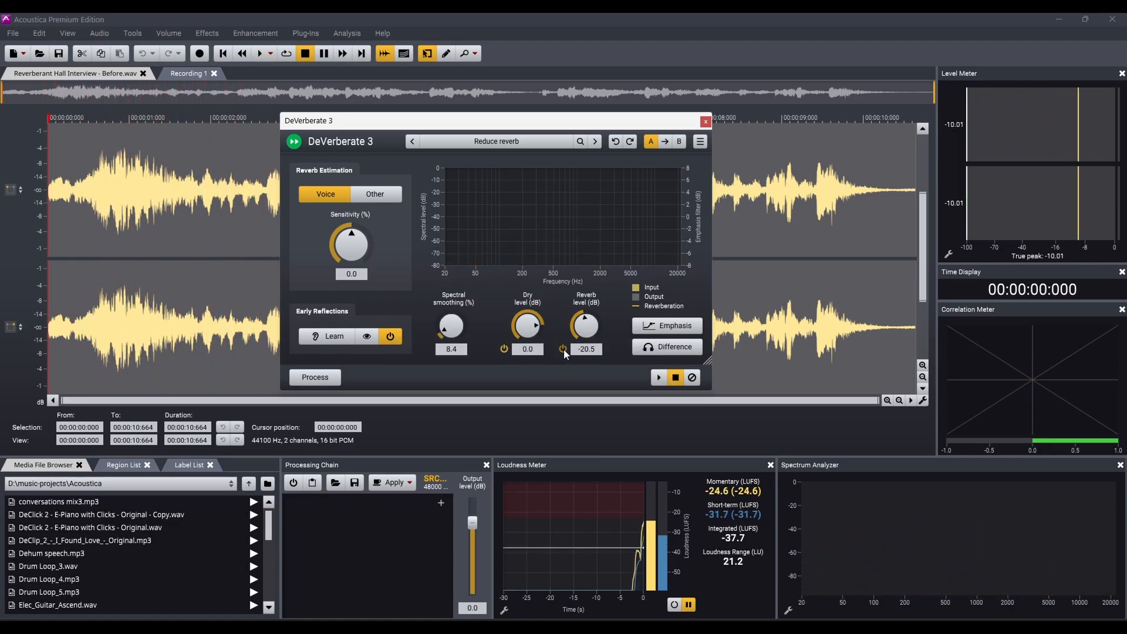
key("space")
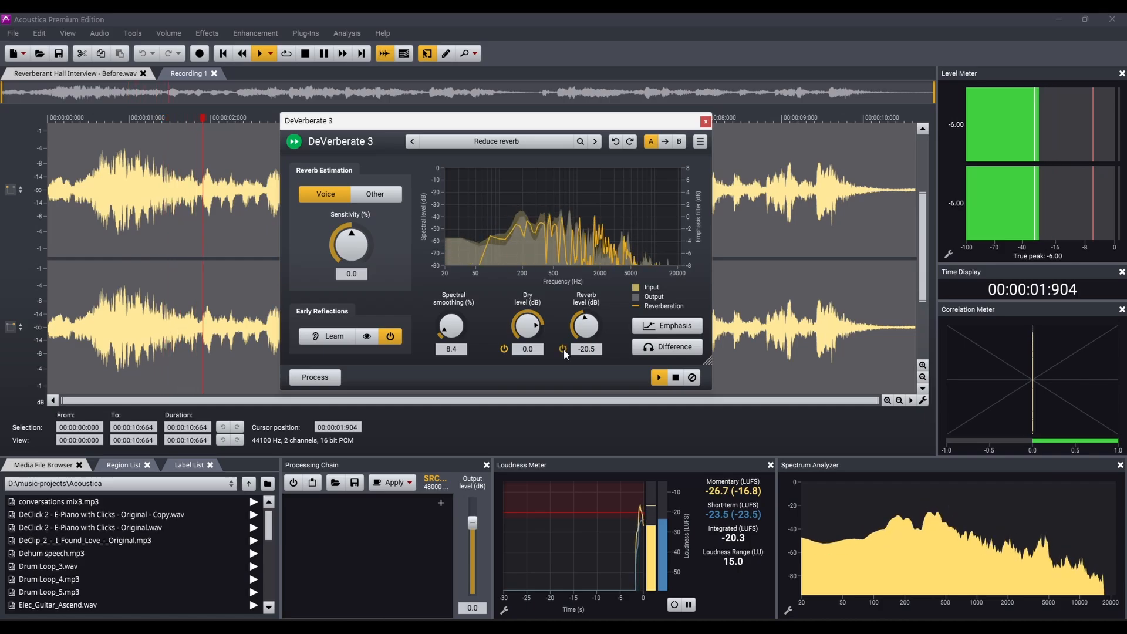
left_click(563, 349)
key("space")
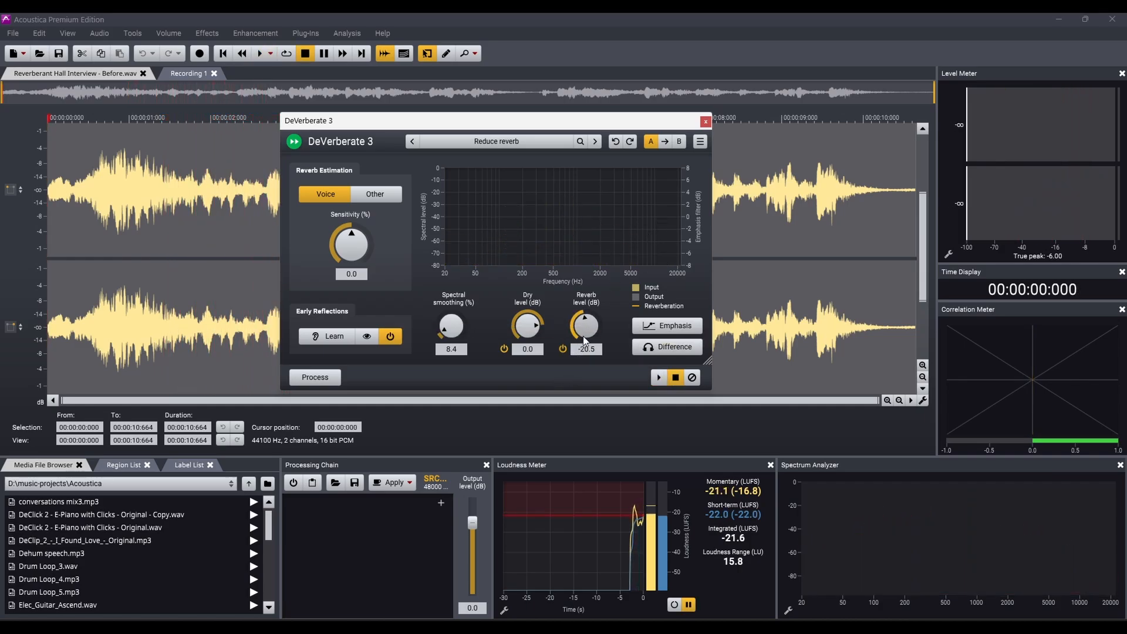
Set the reverb level to -37.2 dB during preview and compare it with the reverb signal switched off.
key("space")
left_click_drag(583, 335, 566, 408)
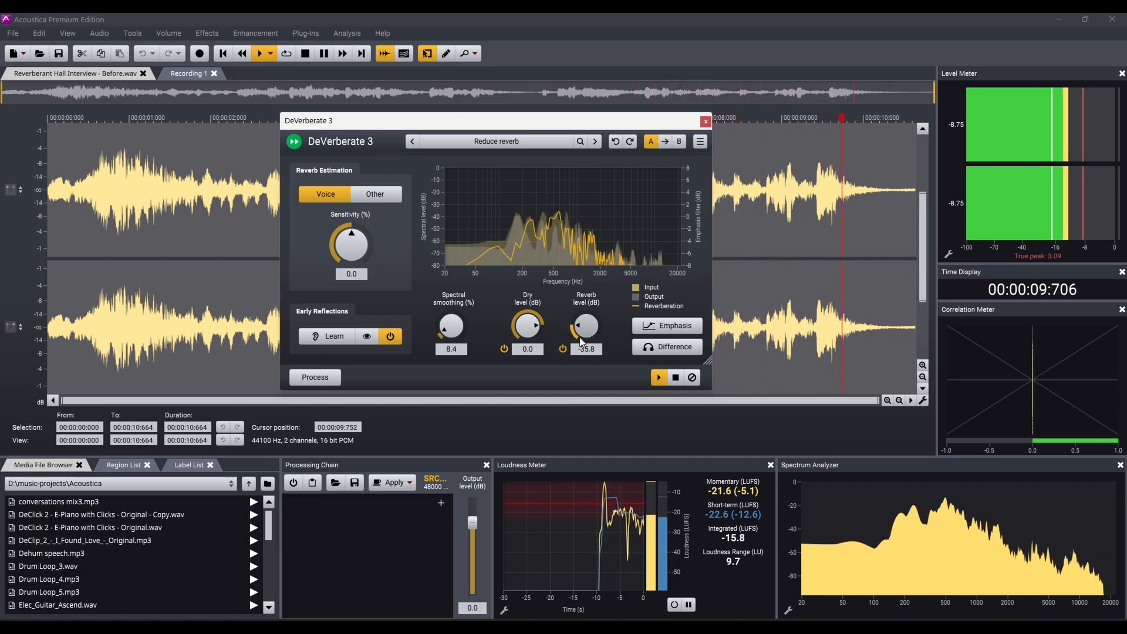
left_click_drag(580, 337, 579, 341)
left_click(564, 350)
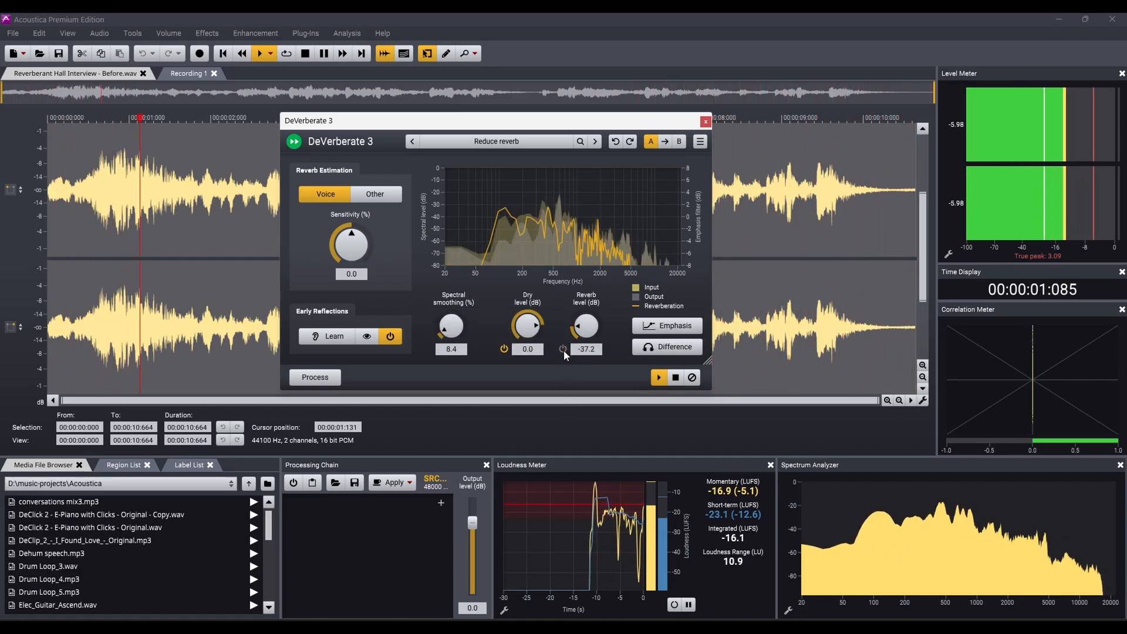
key("space")
Enable the emphasis filter and audition a high-frequency cut of about -8 dB, swept from about 3680 Hz down to about 128 Hz.
left_click(636, 328)
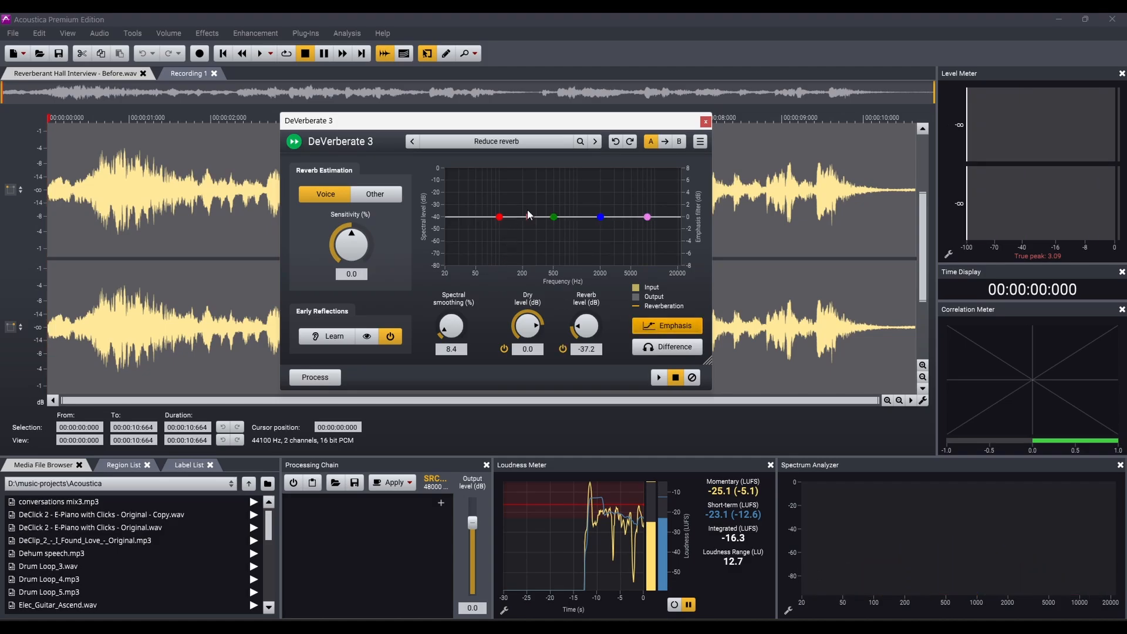
left_click_drag(601, 217, 623, 270)
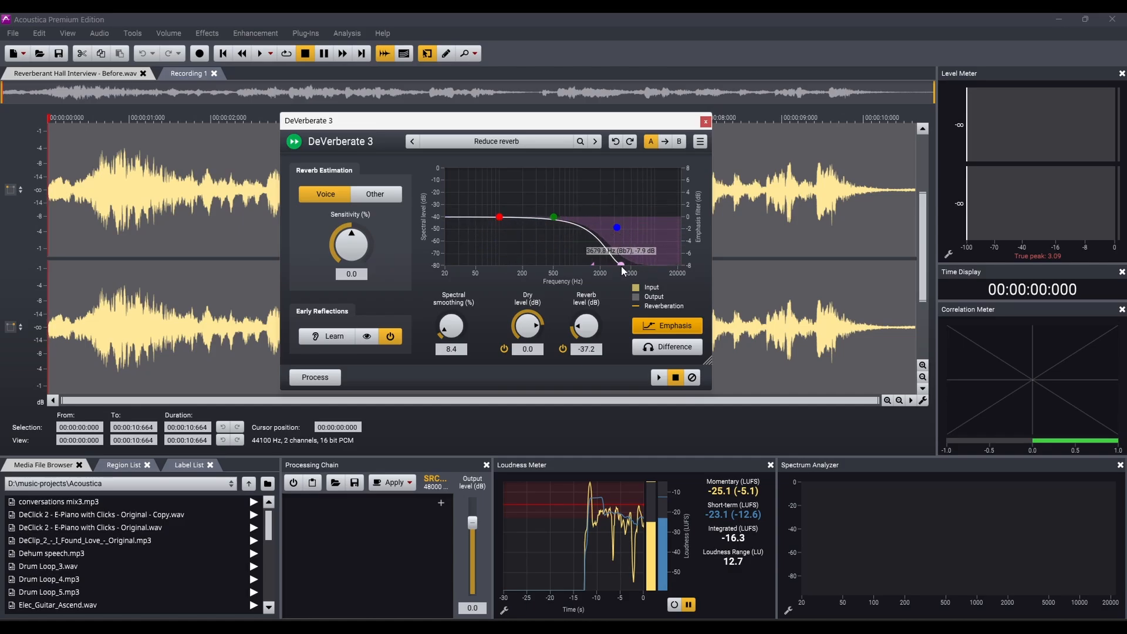
key("space")
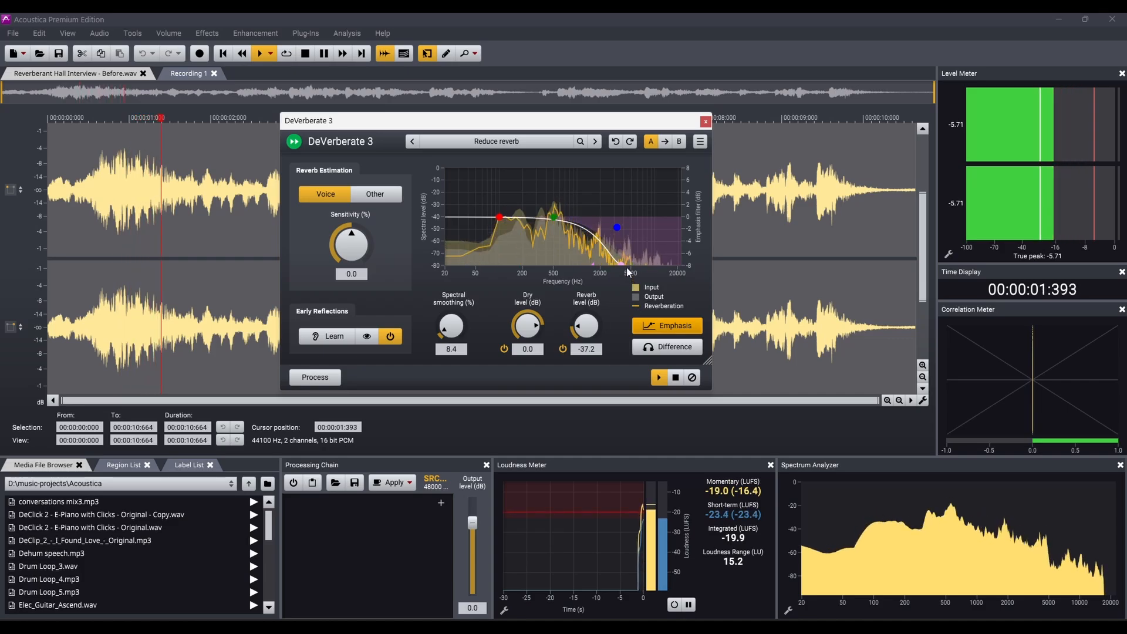
left_click_drag(624, 265, 544, 273)
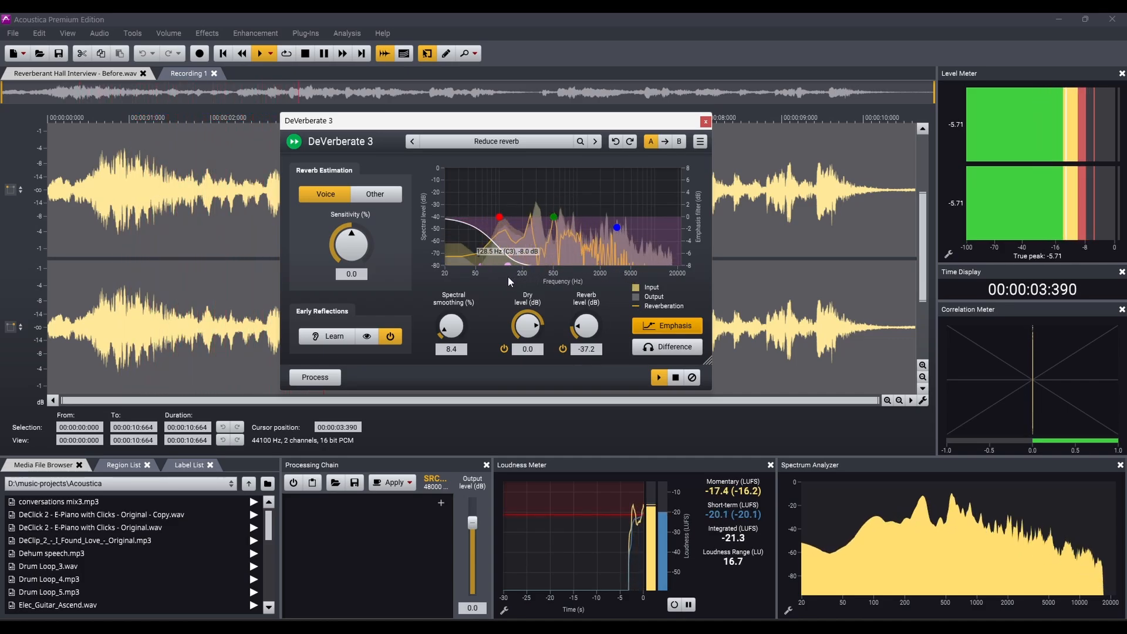
Shape the emphasis curve with a low cut at about 30.9 Hz, -8.0 dB, flat mids, and a gentle high-frequency cut of about -4 dB.
left_click_drag(508, 277, 620, 220)
left_click_drag(499, 218, 473, 320)
left_click_drag(554, 218, 527, 219)
left_click_drag(474, 266, 460, 267)
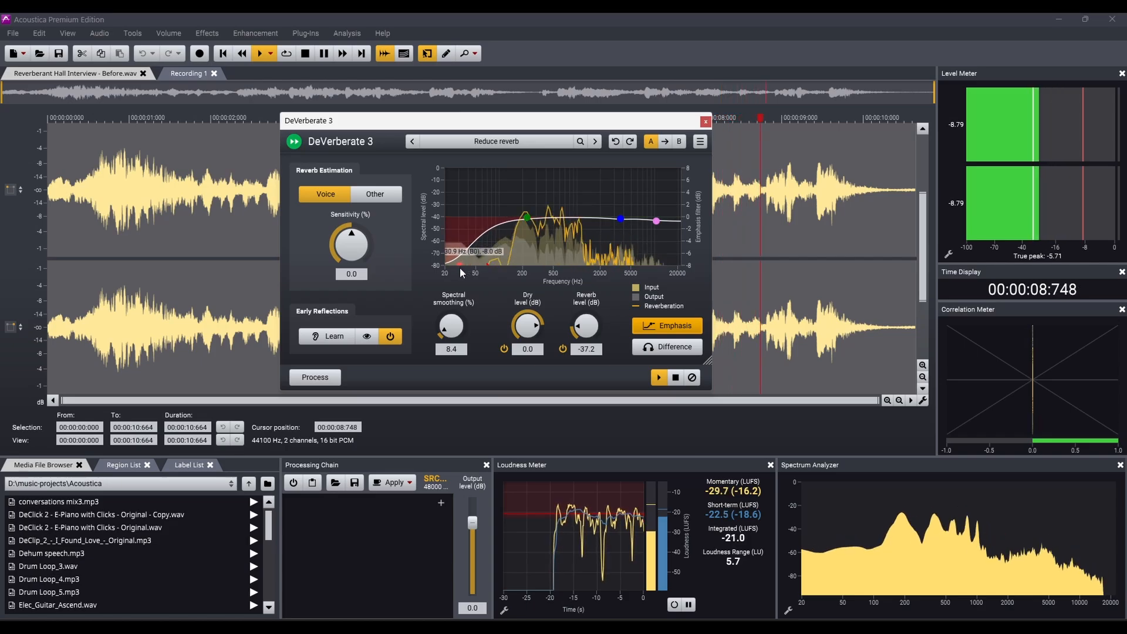
left_click_drag(655, 221, 654, 241)
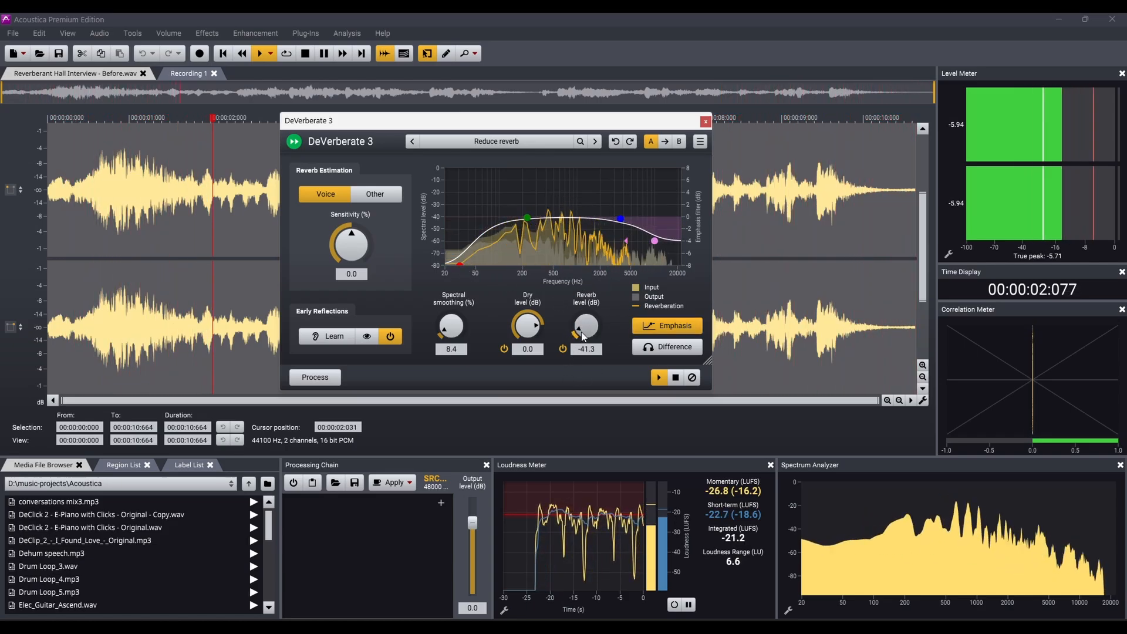
Set the reverb level to -42.0 dB and preview the removed signal with difference monitoring.
left_click_drag(581, 331, 581, 337)
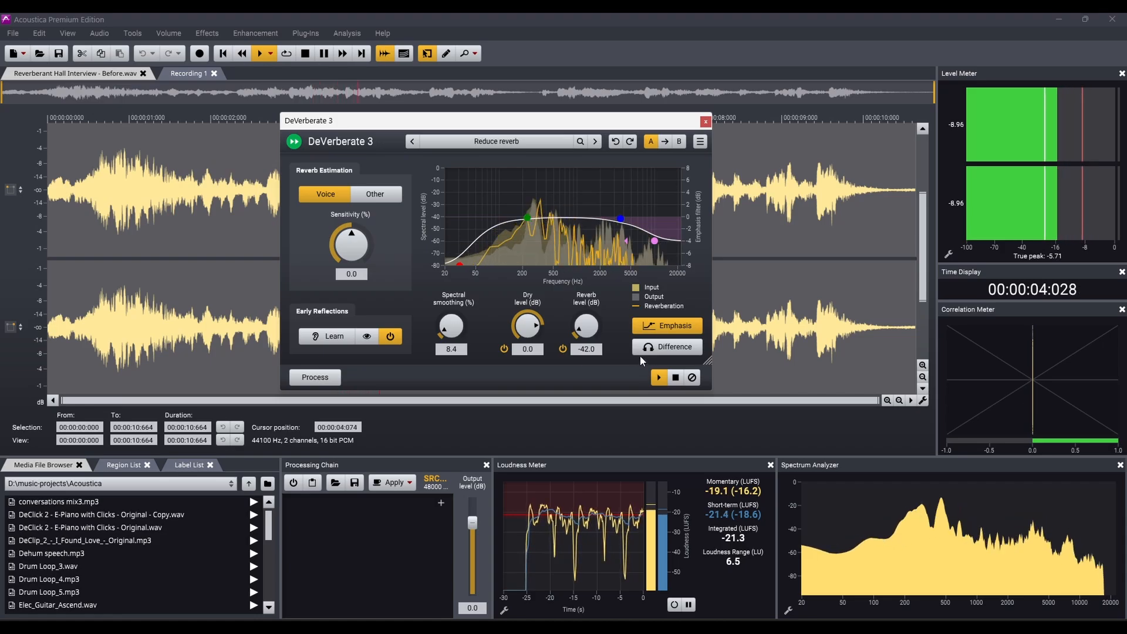
key("space")
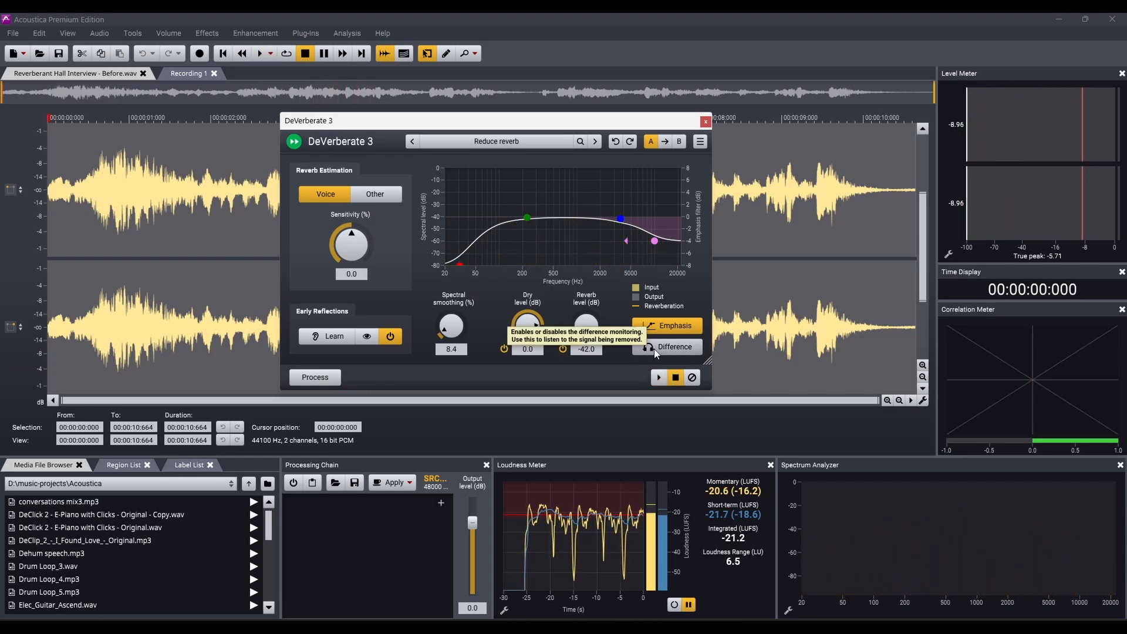
left_click(654, 349)
key("space")
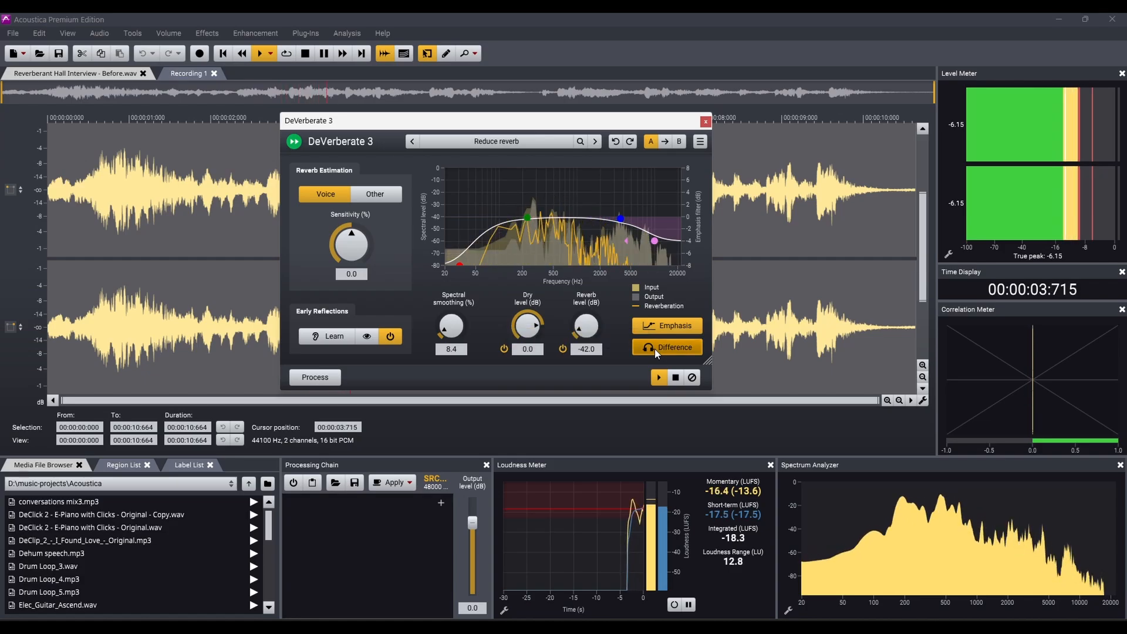
Turn off difference monitoring and preview the recording with the effect bypassed and with the dereverberation active.
left_click(654, 348)
key("space")
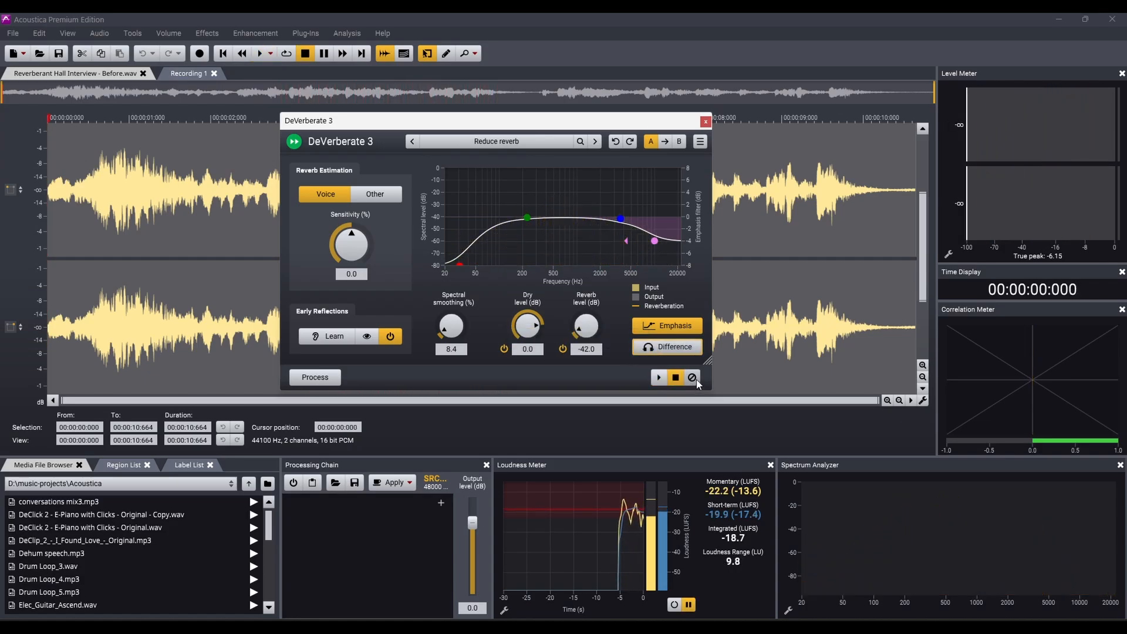
key("space")
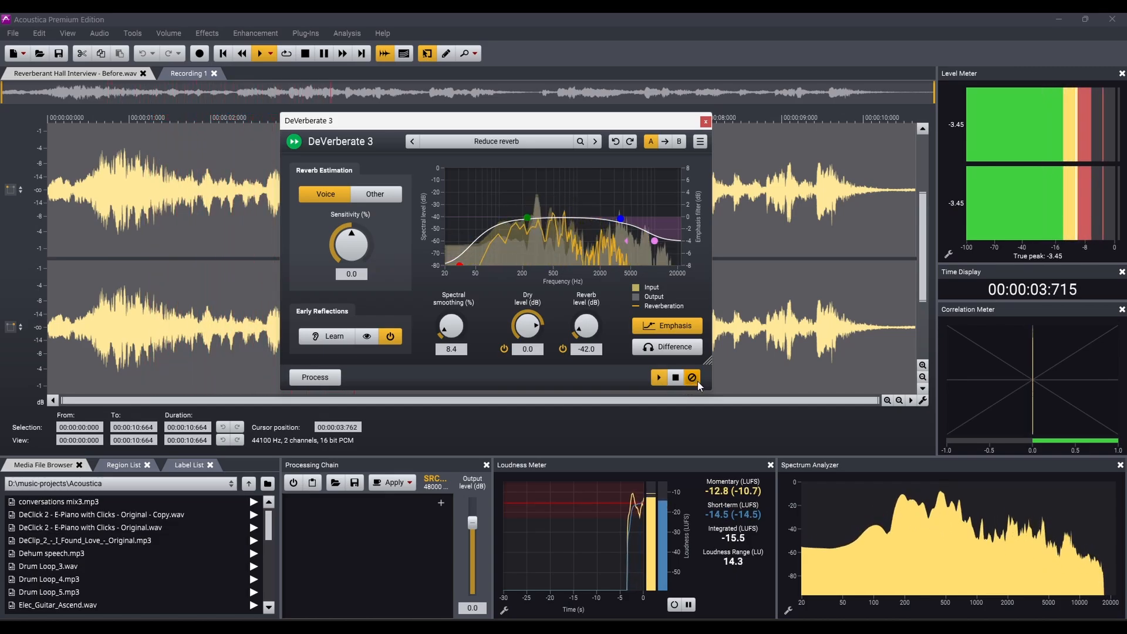
key("space")
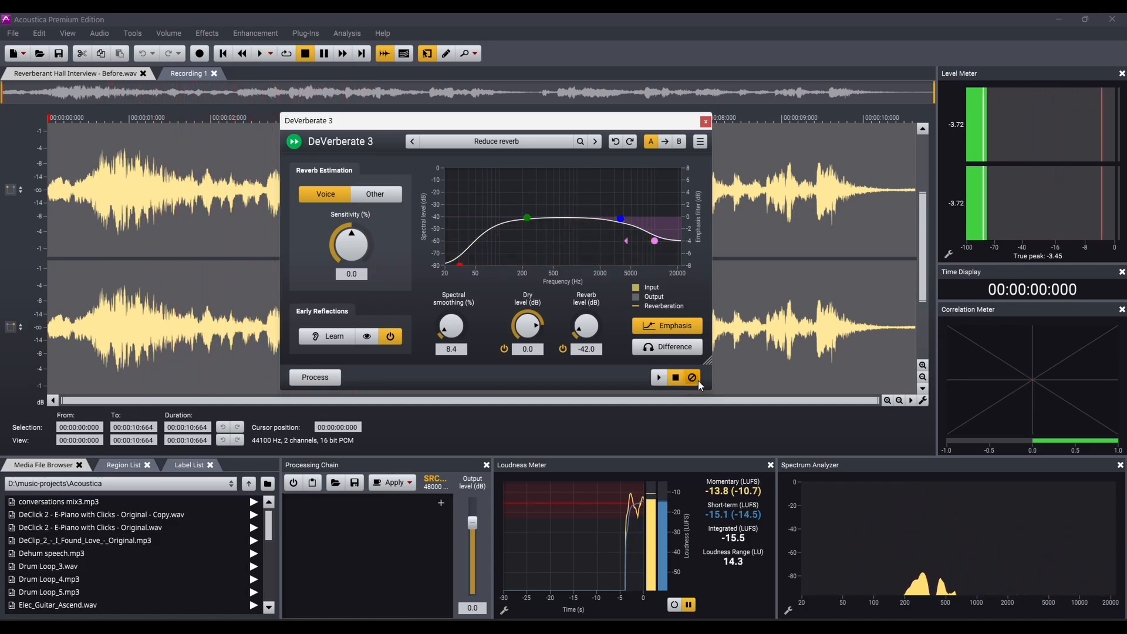
left_click(658, 377)
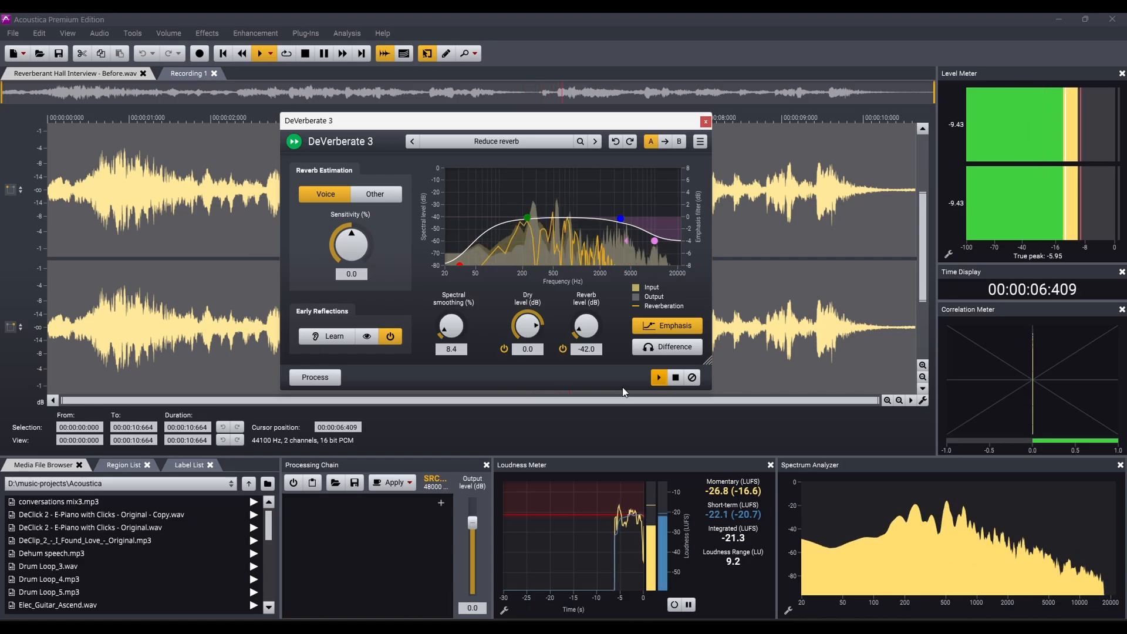
key("space")
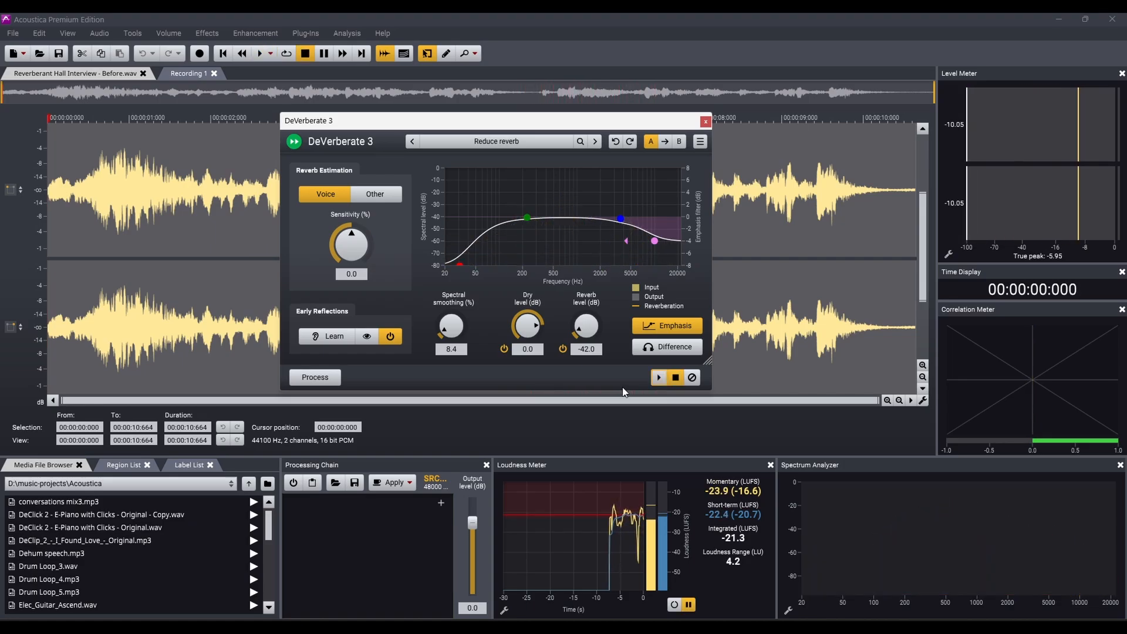
Apply the dereverberation to the whole recording and play back the processed audio.
left_click(316, 377)
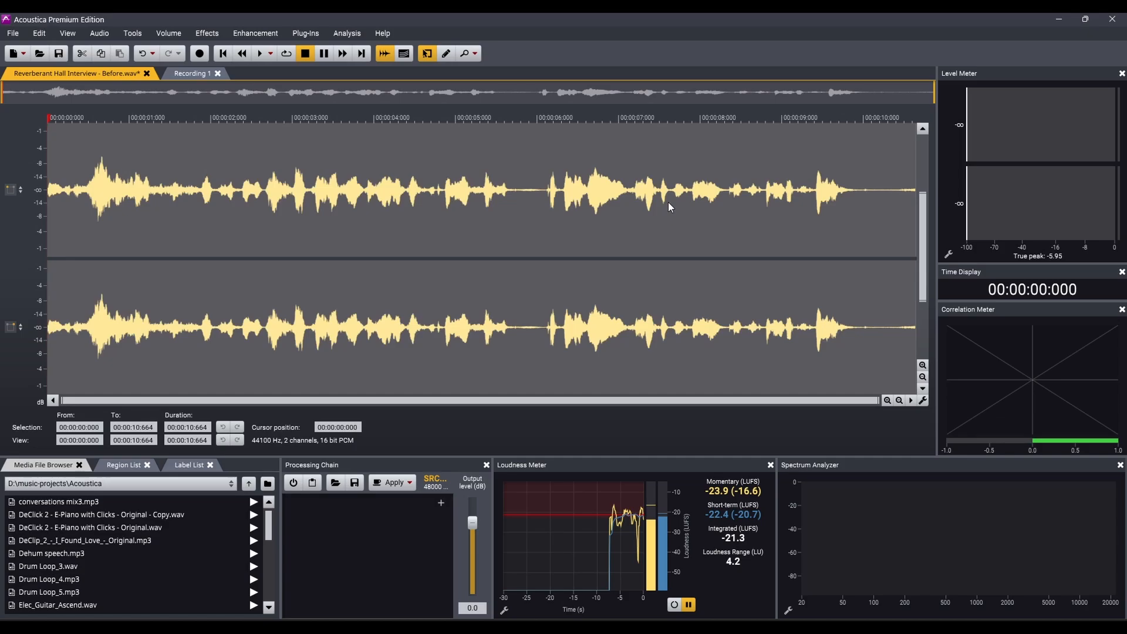
key("space")
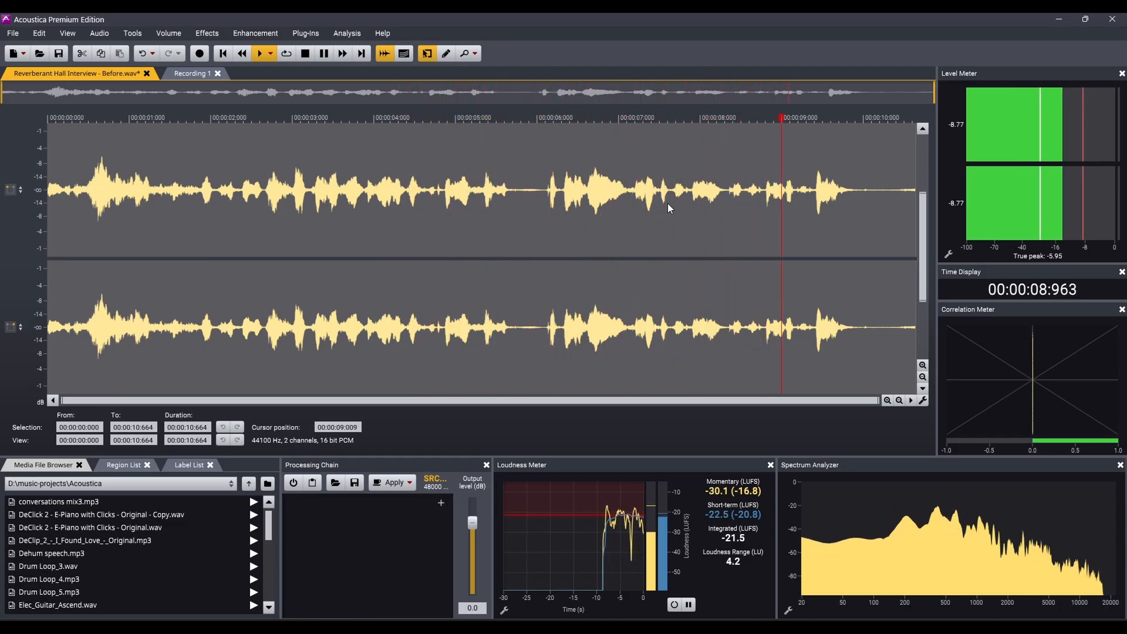
key("space")
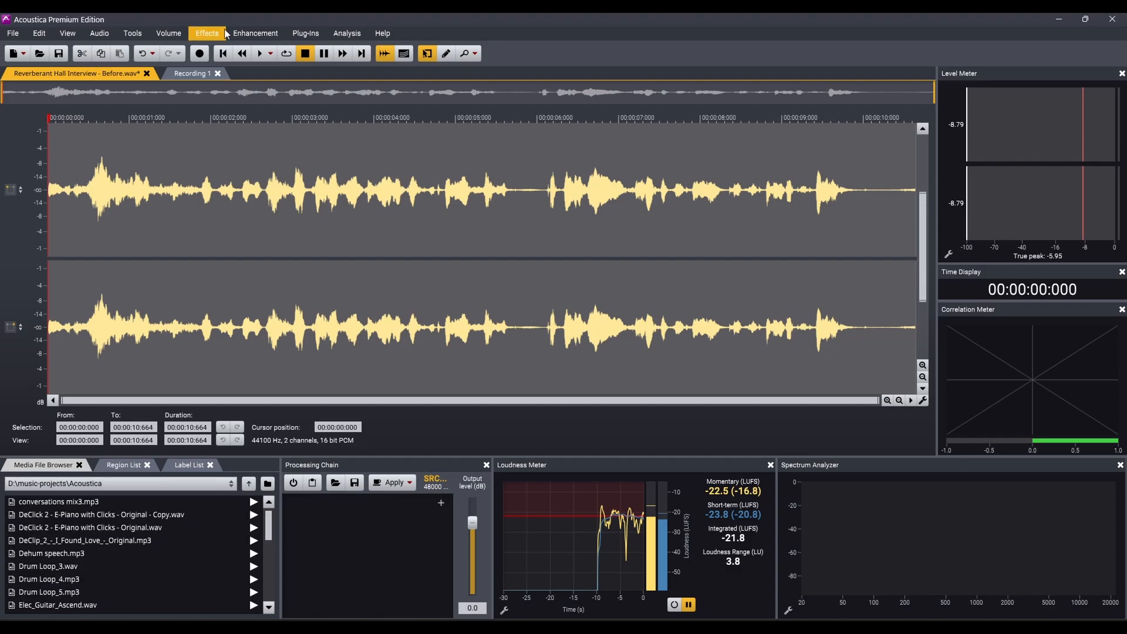
Reopen DeVerberate 3 on the processed recording and reposition its window over the middle of the waveform.
left_click(229, 33)
left_click(261, 248)
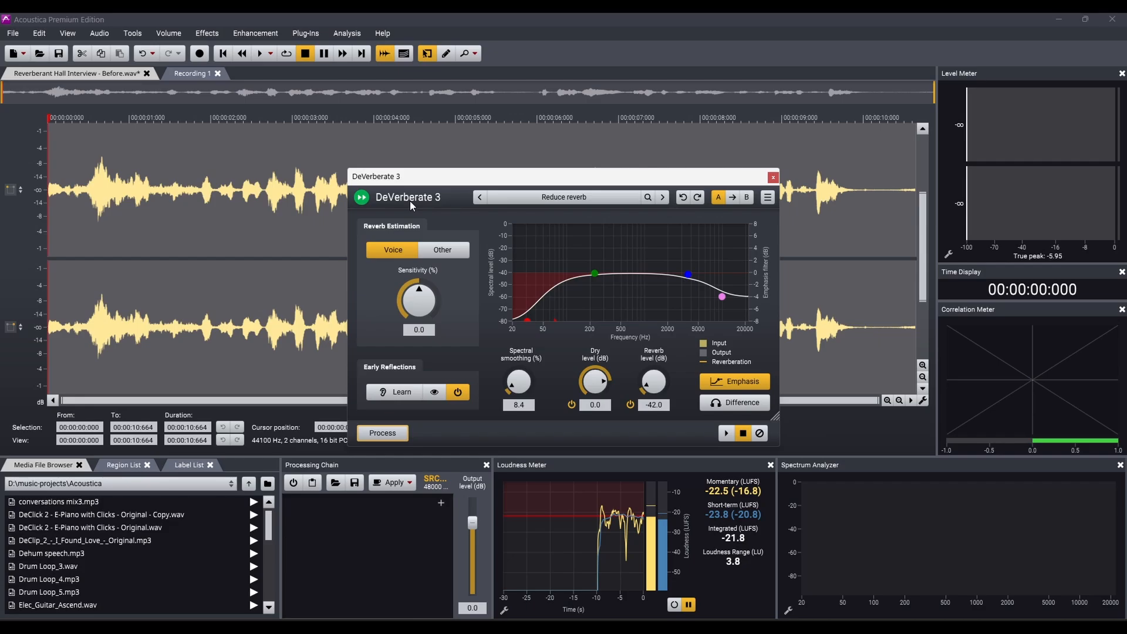
left_click_drag(428, 184, 361, 145)
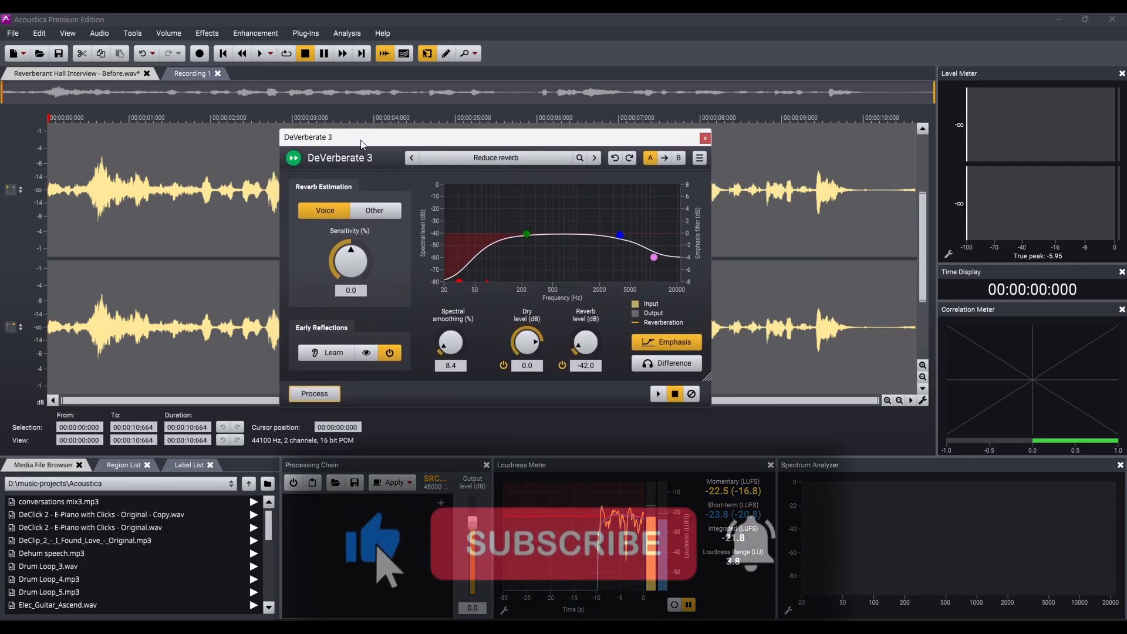